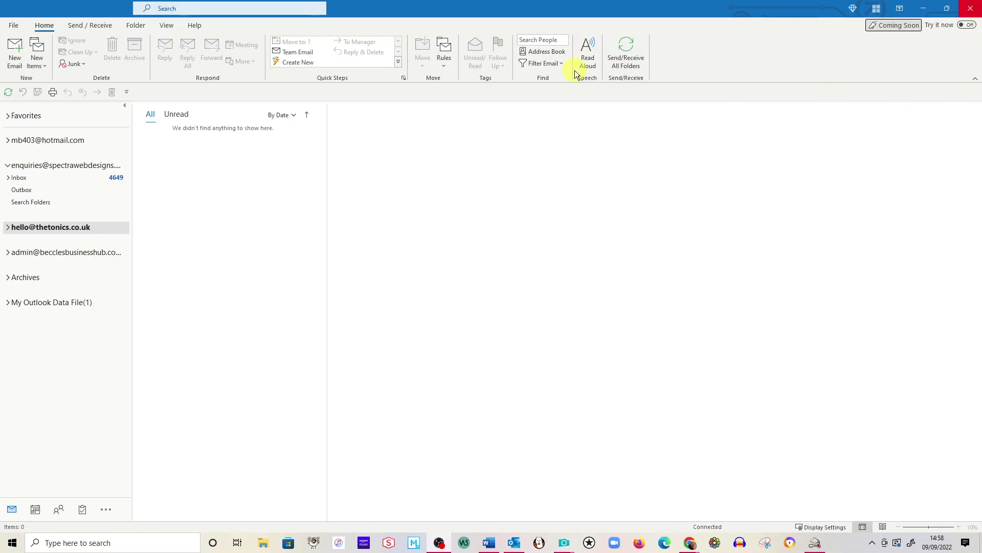
Bring the Word document with the email setup instructions to the front.
click(490, 545)
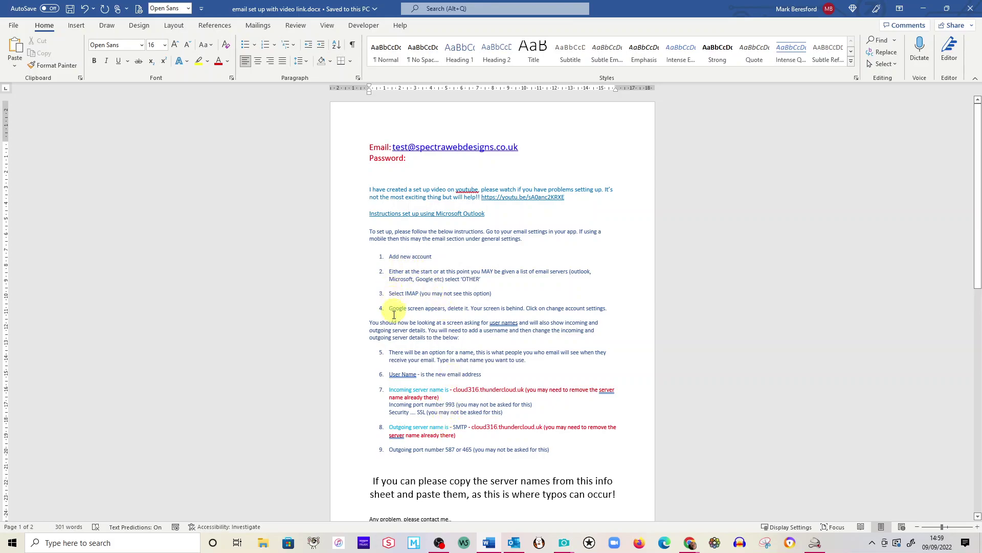
Minimize the Word setup sheet after reading the cloud316.thundercloud.uk server details.
click(925, 11)
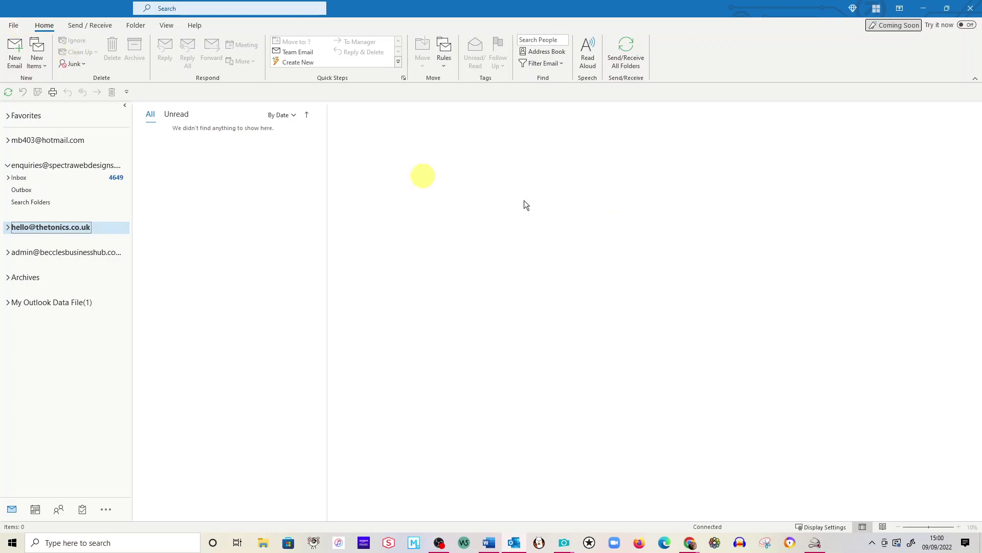
click(14, 26)
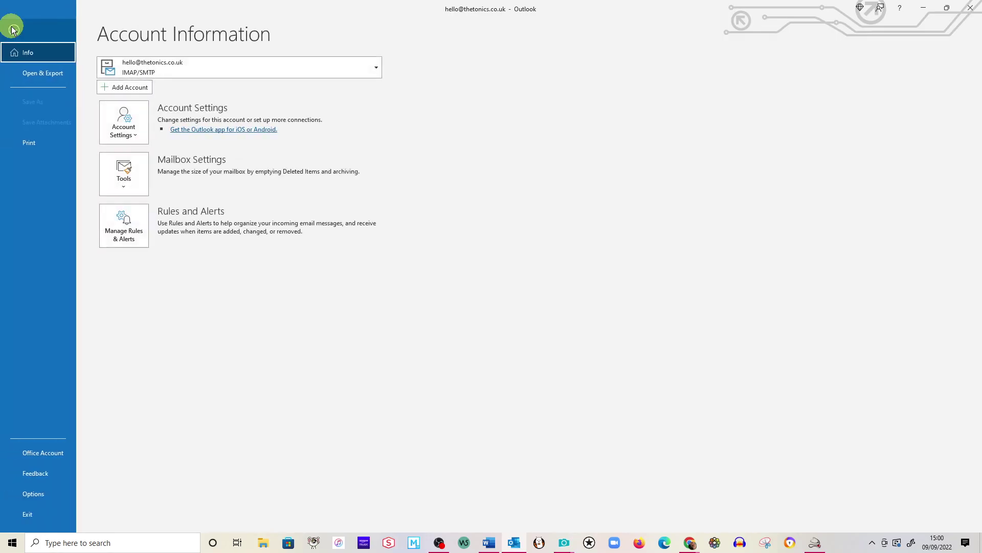
click(123, 88)
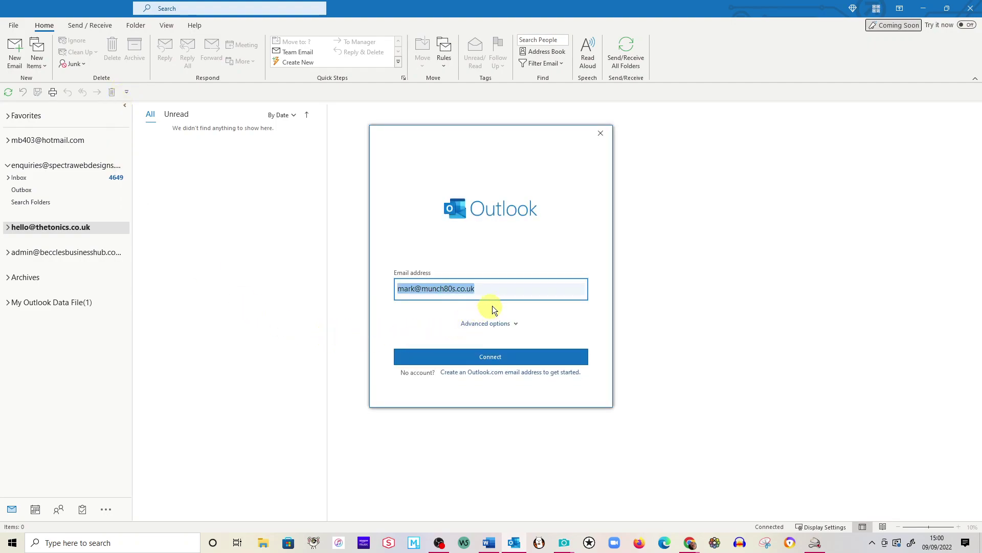
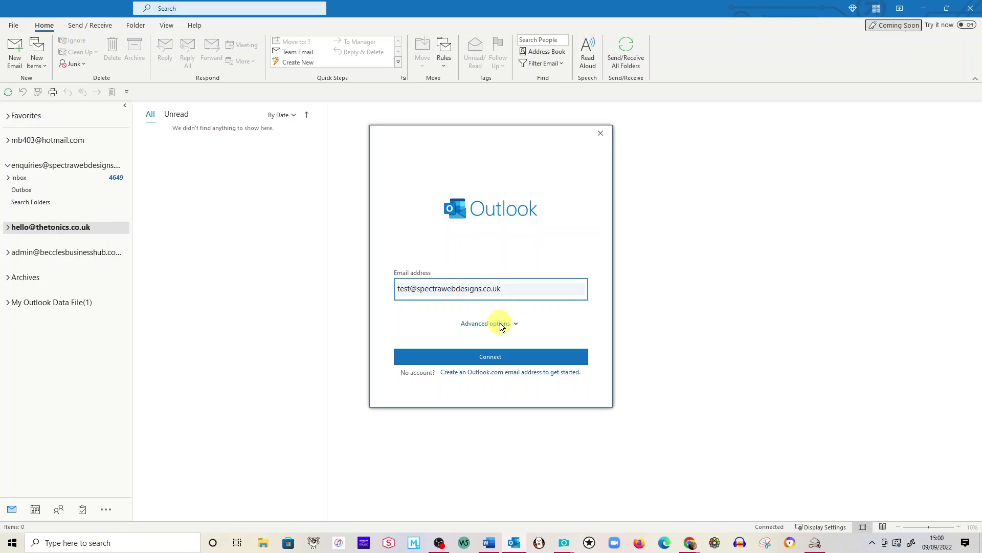
click(501, 324)
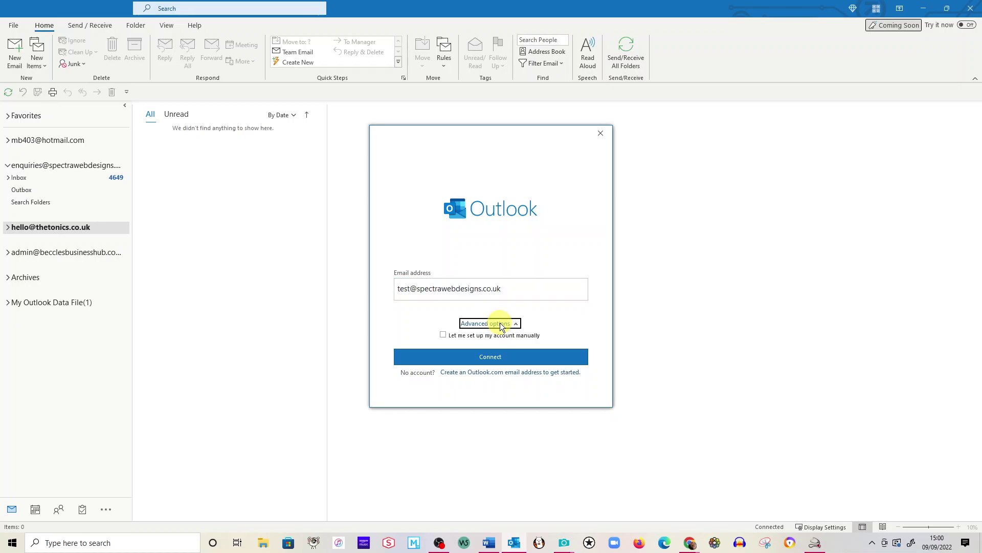
click(443, 335)
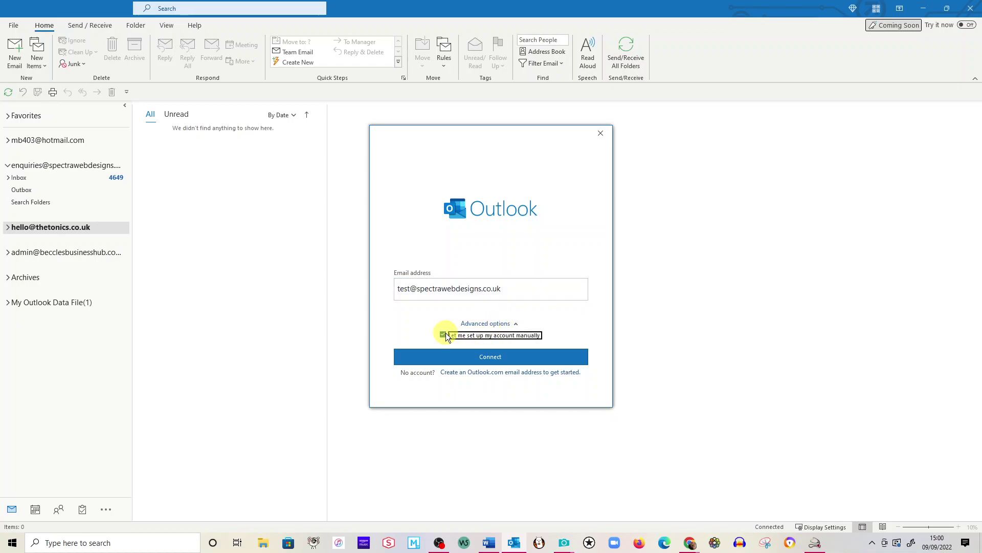
click(454, 356)
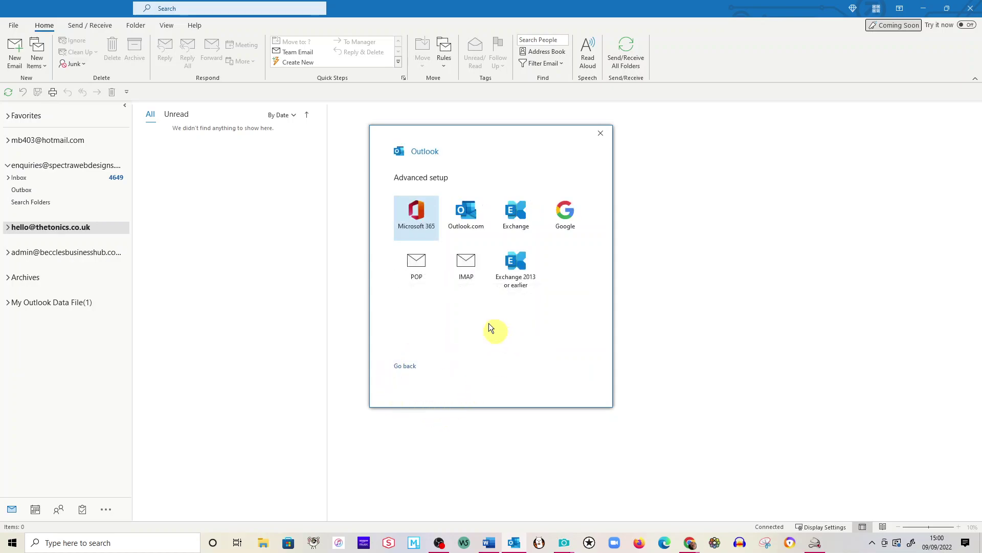
Choose IMAP, paste the account password, connect, and accept the certificate warning.
click(466, 267)
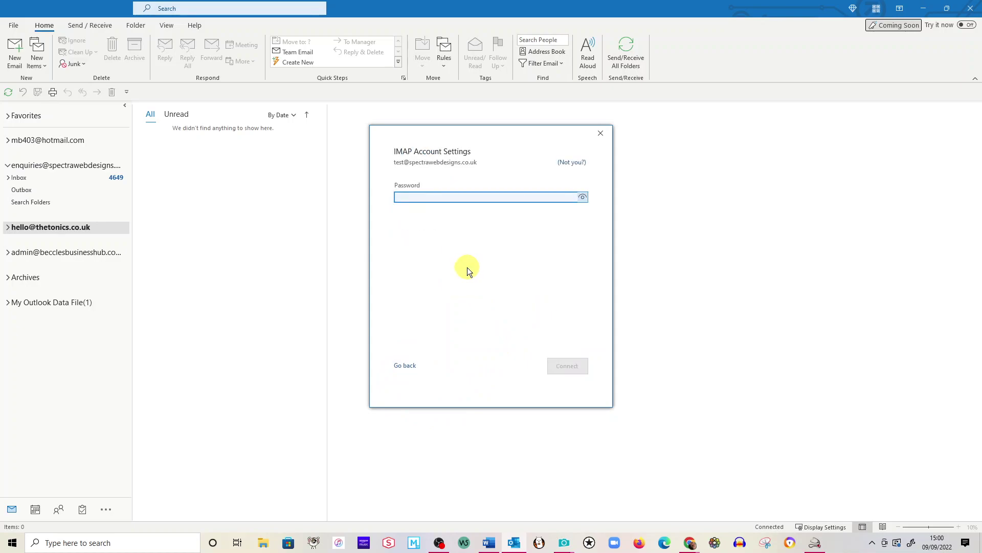
key(ctrl+v)
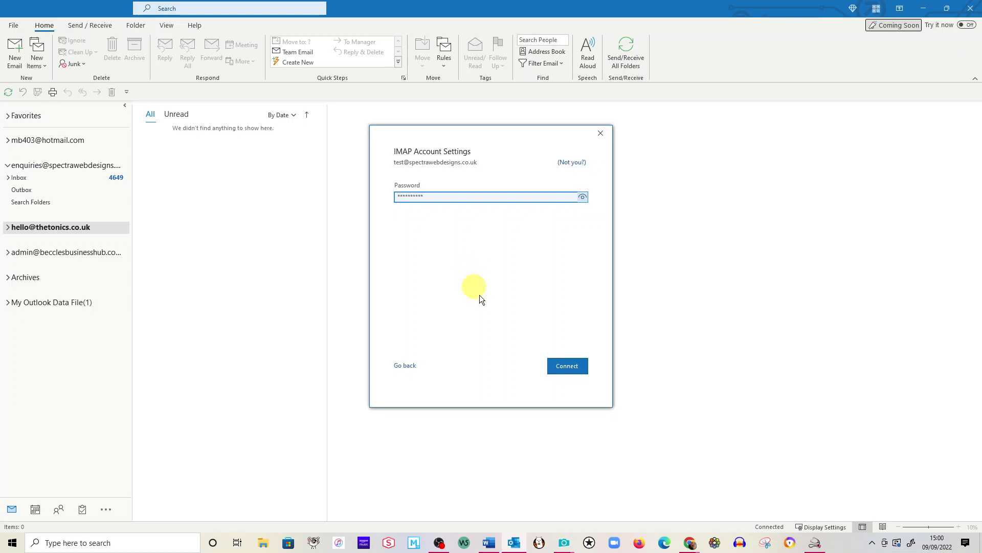
click(574, 371)
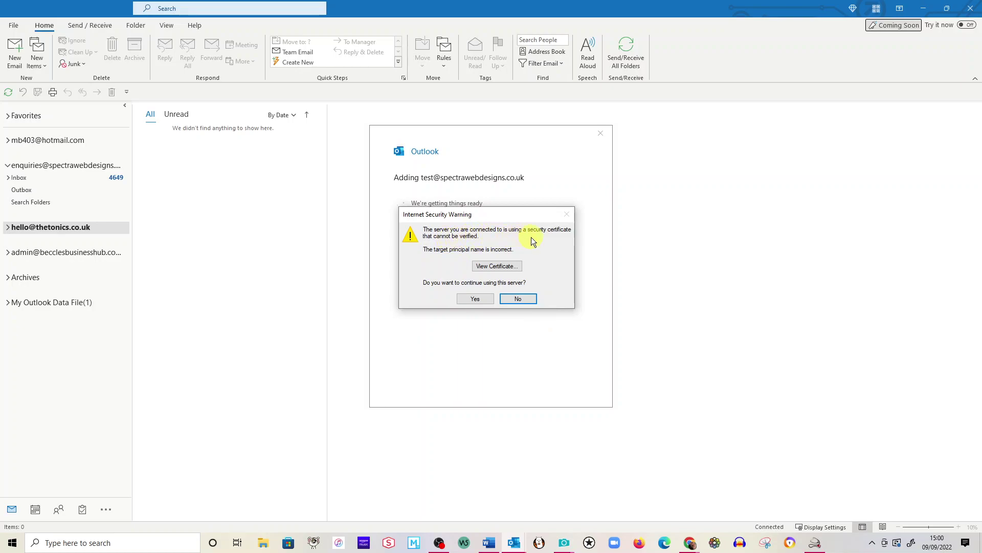
click(486, 298)
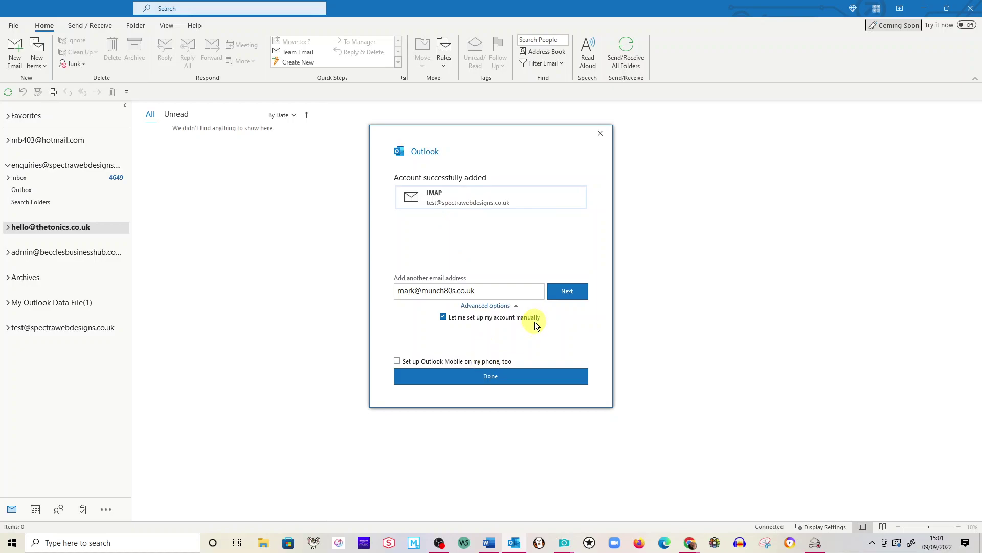
Finish the setup and select the Microsoft Outlook Test Message in the new Inbox.
click(508, 306)
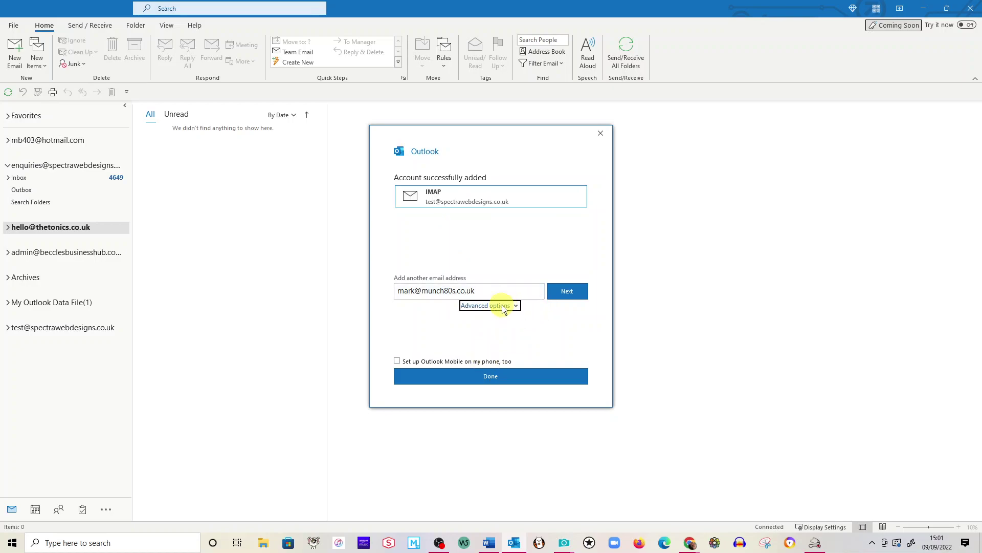
click(437, 374)
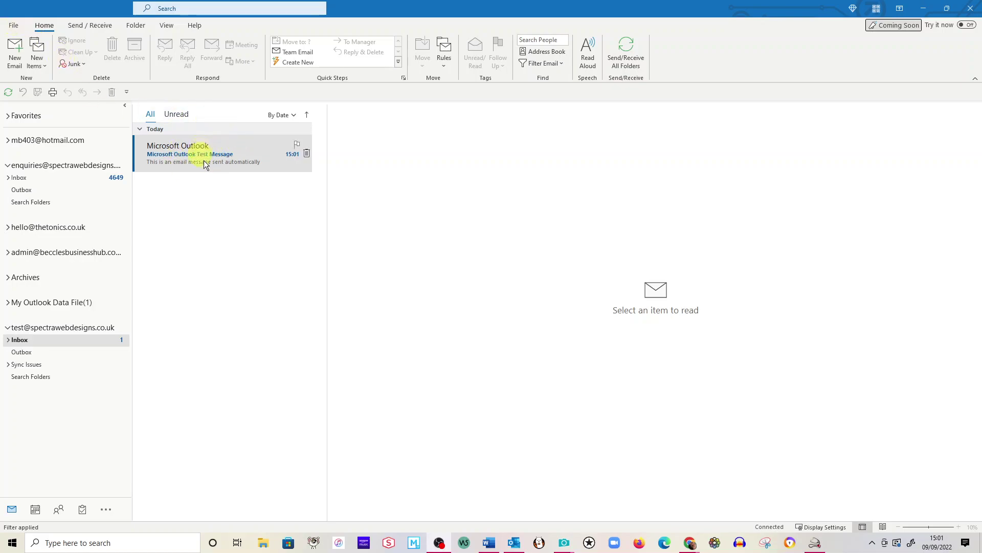
click(11, 30)
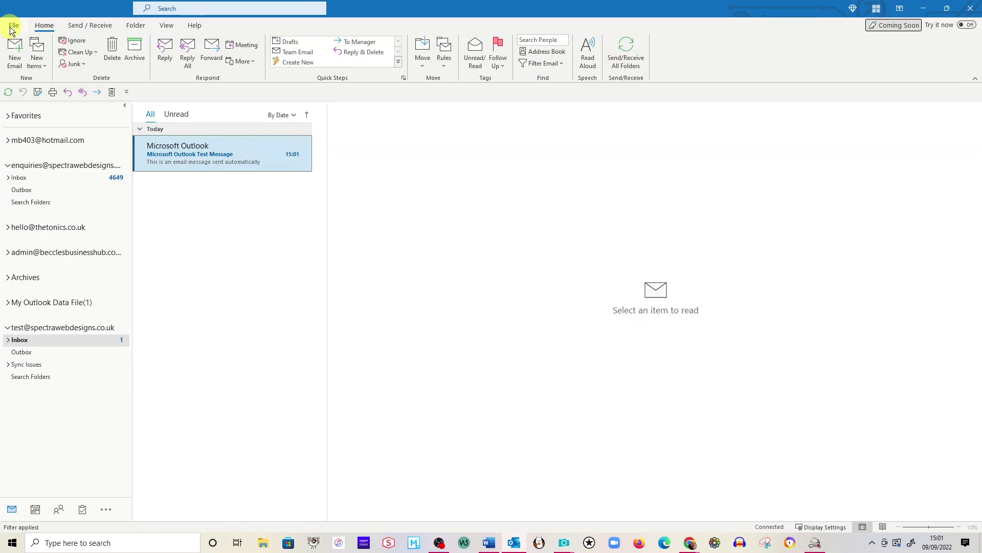
click(20, 27)
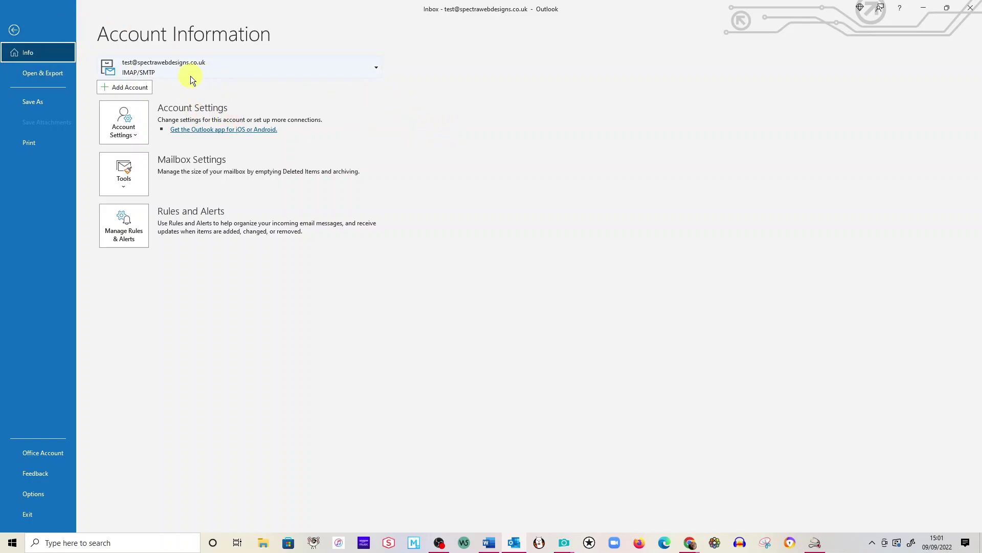
click(377, 74)
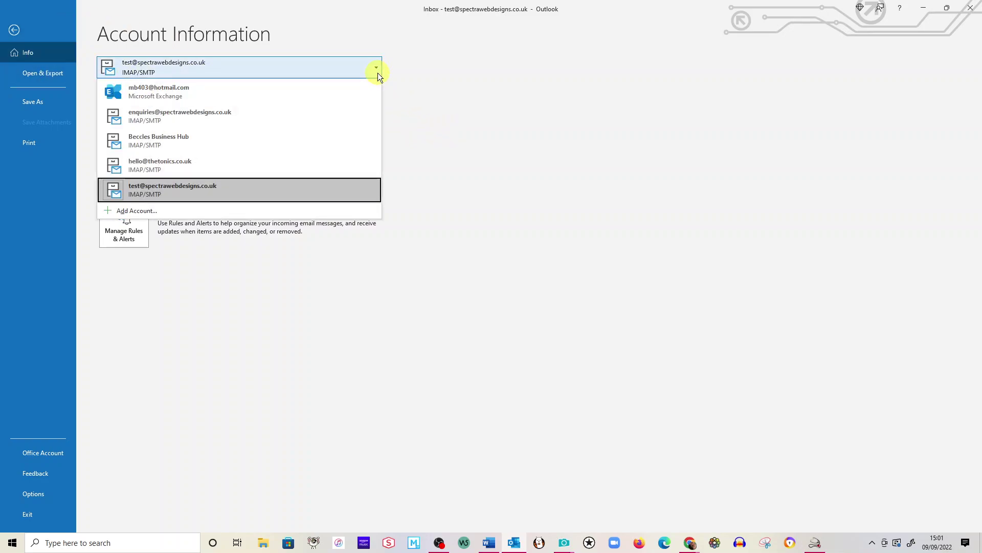
click(352, 198)
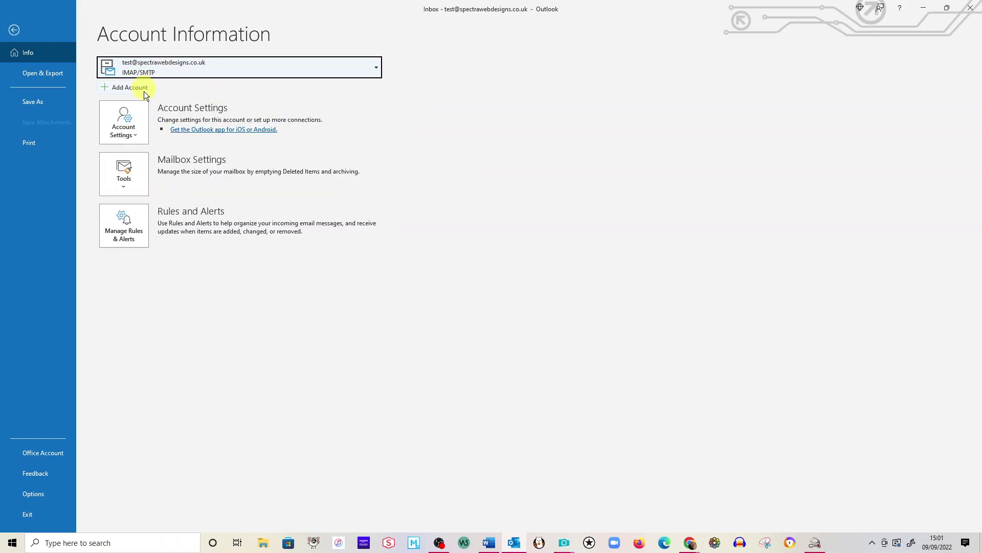
click(137, 134)
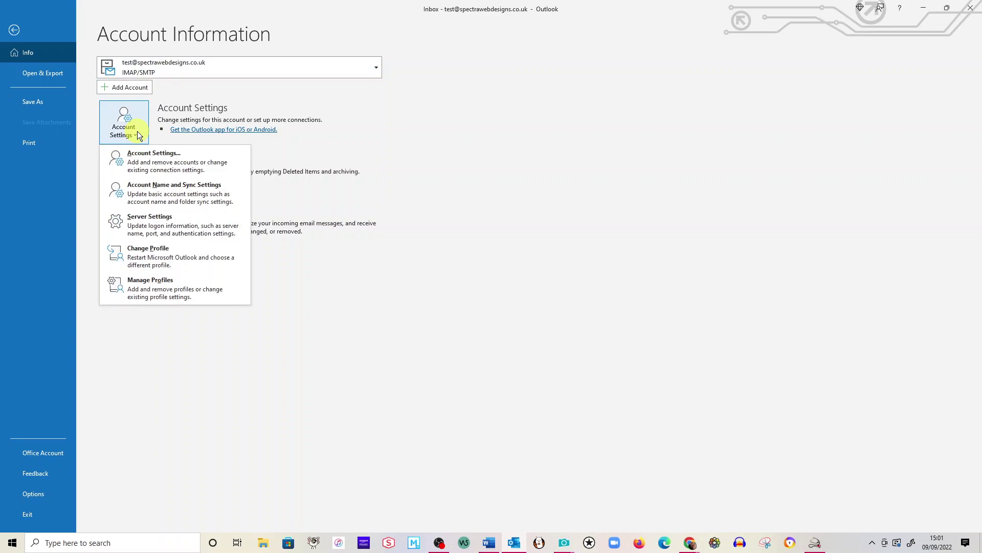
click(160, 224)
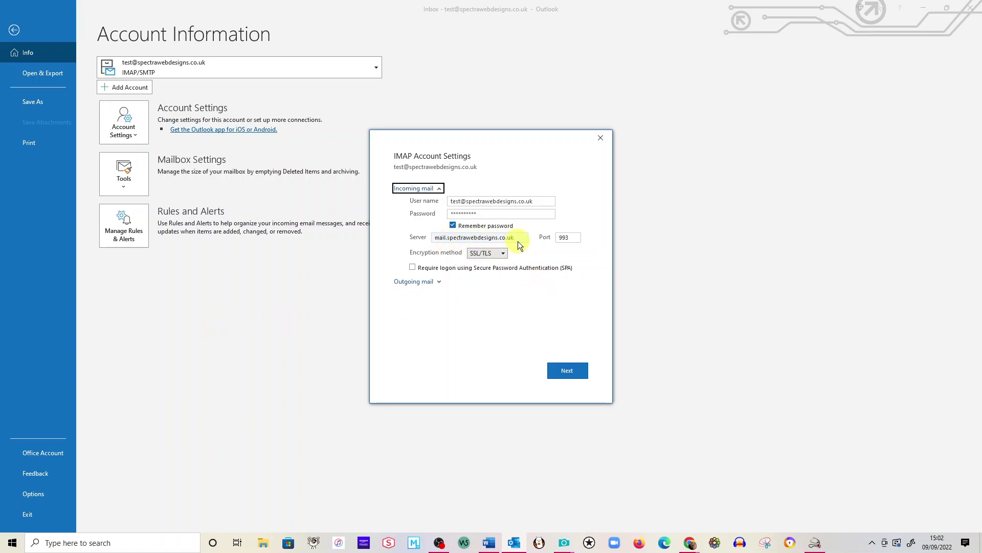
Expand the outgoing mail settings (port 465, SSL/TLS), then switch to the Word setup sheet.
click(427, 282)
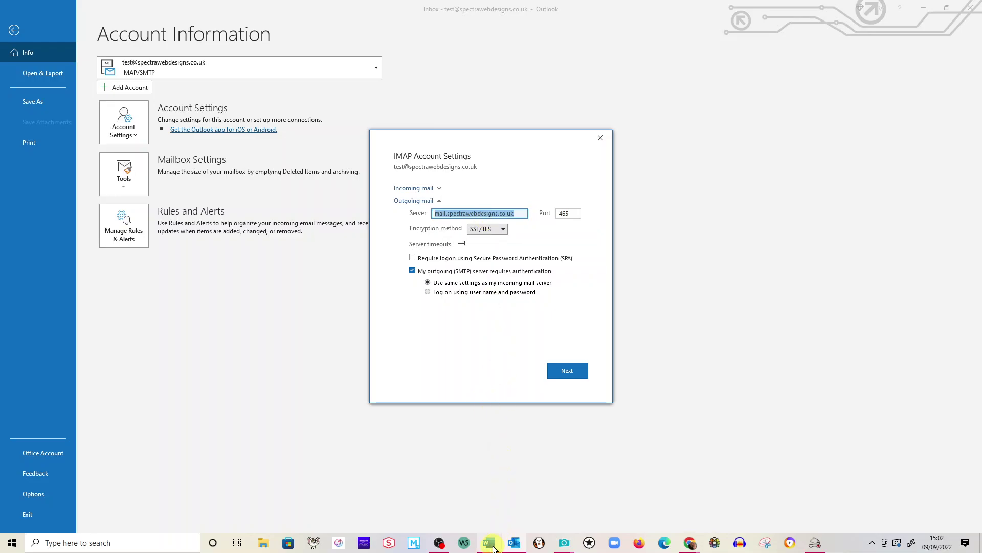
mouse_move(494, 548)
click(494, 506)
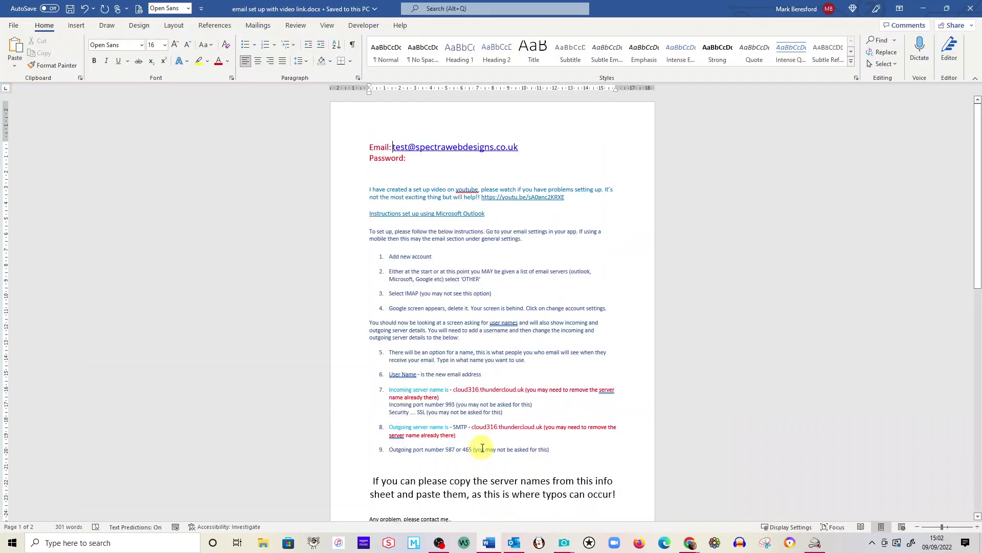
Copy cloud316.thundercloud.uk from the instructions and minimize Word.
drag(524, 390, 454, 391)
key(ctrl+c)
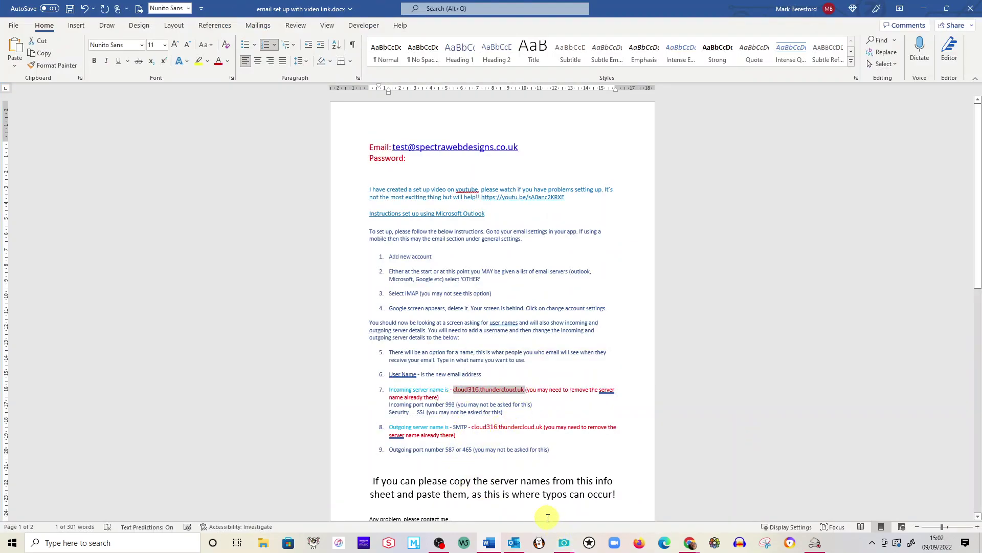
click(928, 9)
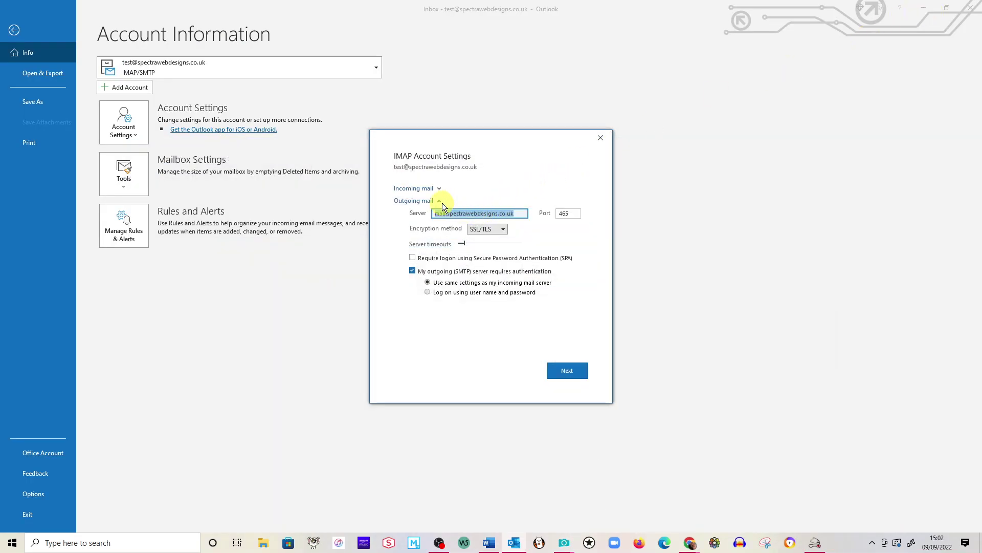
Replace the incoming server name with cloud316.thundercloud.uk.
click(439, 189)
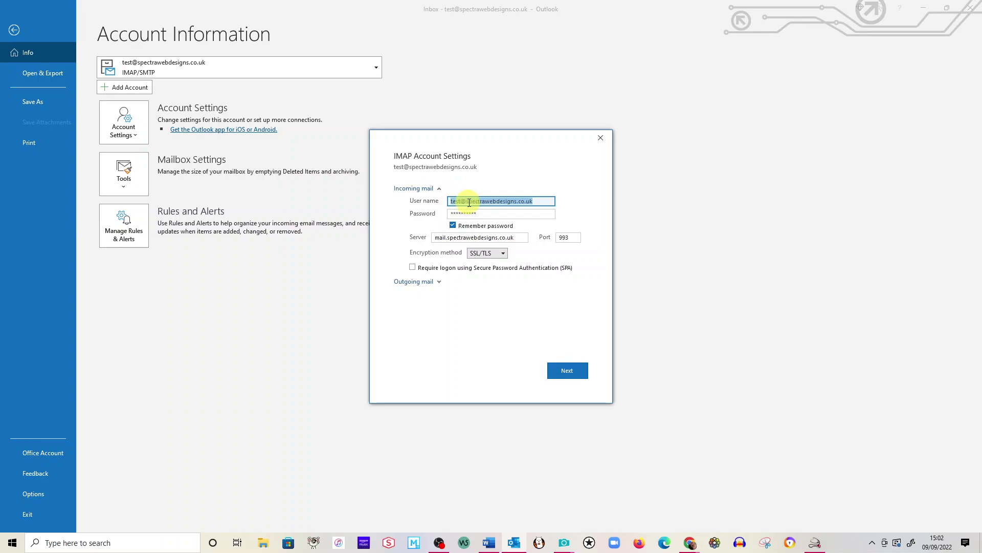
triple_click(469, 238)
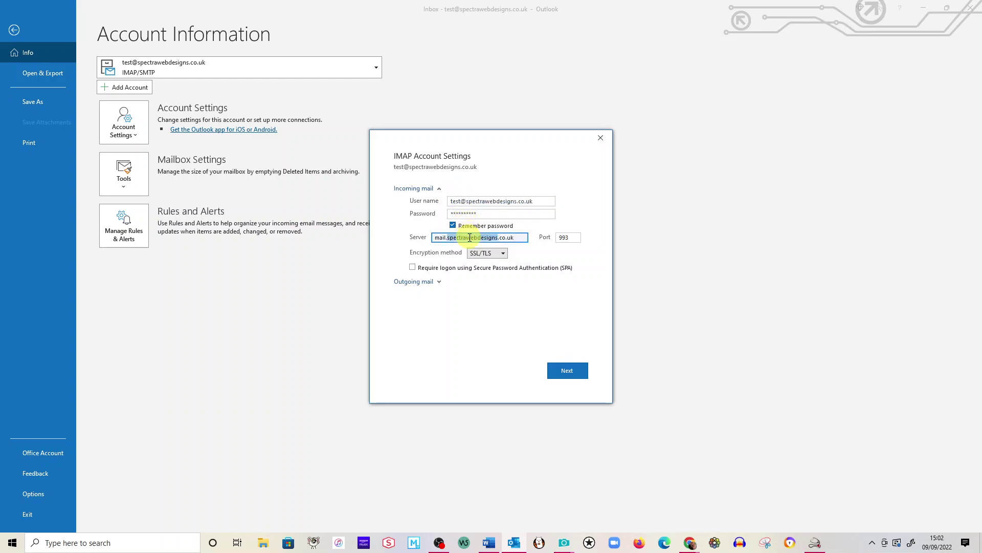
key(BackSpace)
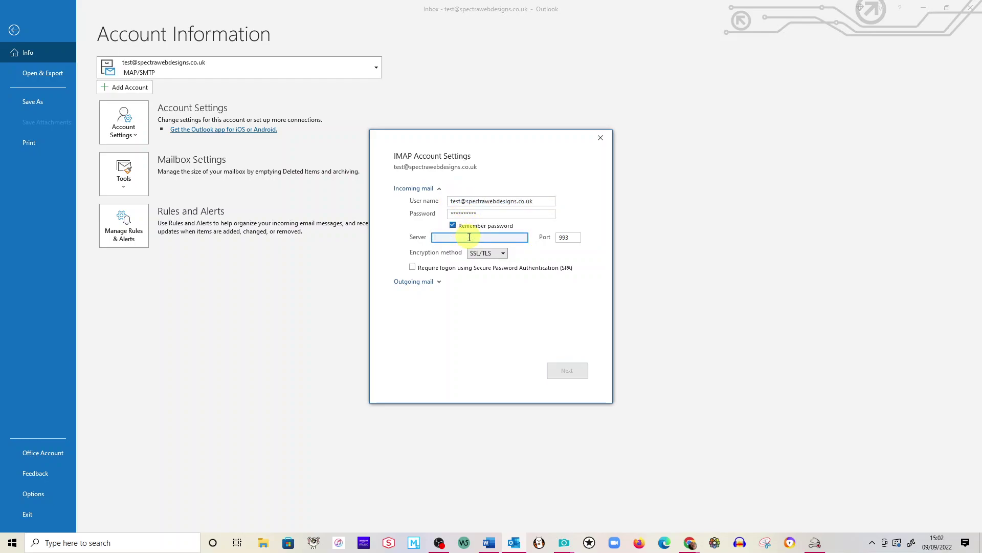
key(ctrl+v)
key(ctrl+v)
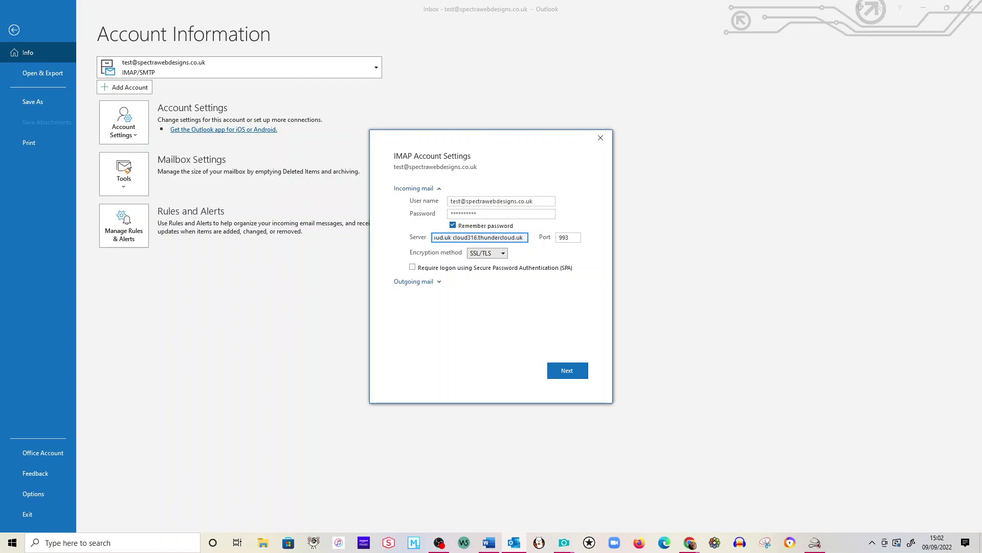
key(Left)
key(Left)
key(Left)
key(Left)
key(Left)
key(Left)
key(Left)
key(Left)
key(Left)
key(Left)
key(Left)
key(Left)
key(Left)
key(Left)
key(Left)
key(Left)
key(Left)
key(Left)
key(Left)
key(Left)
key(BackSpace)
key(BackSpace)
key(BackSpace)
key(BackSpace)
key(BackSpace)
key(BackSpace)
key(BackSpace)
key(BackSpace)
key(BackSpace)
key(BackSpace)
key(BackSpace)
key(BackSpace)
key(BackSpace)
key(BackSpace)
key(BackSpace)
key(BackSpace)
key(BackSpace)
key(BackSpace)
key(BackSpace)
key(BackSpace)
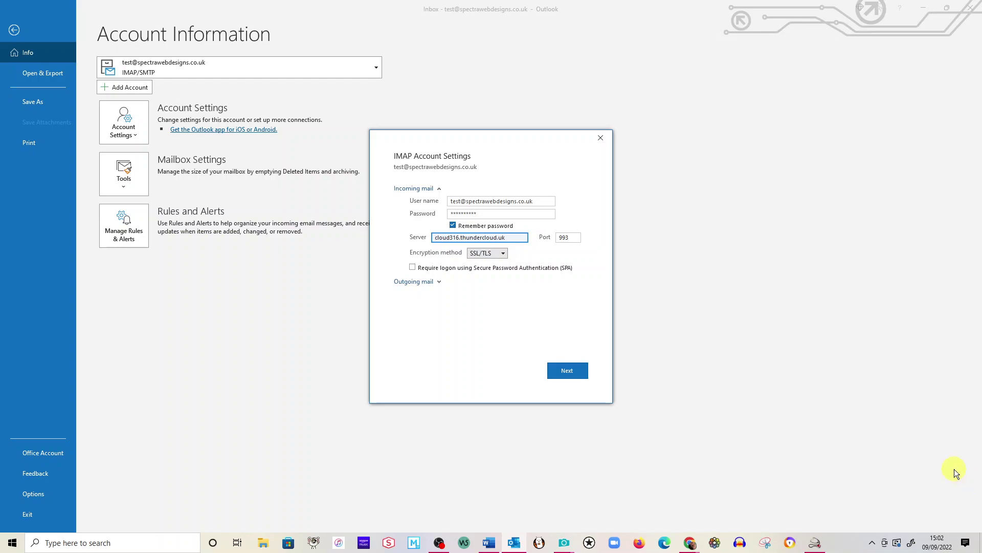
Replace the outgoing server name with cloud316.thundercloud.uk.
click(435, 282)
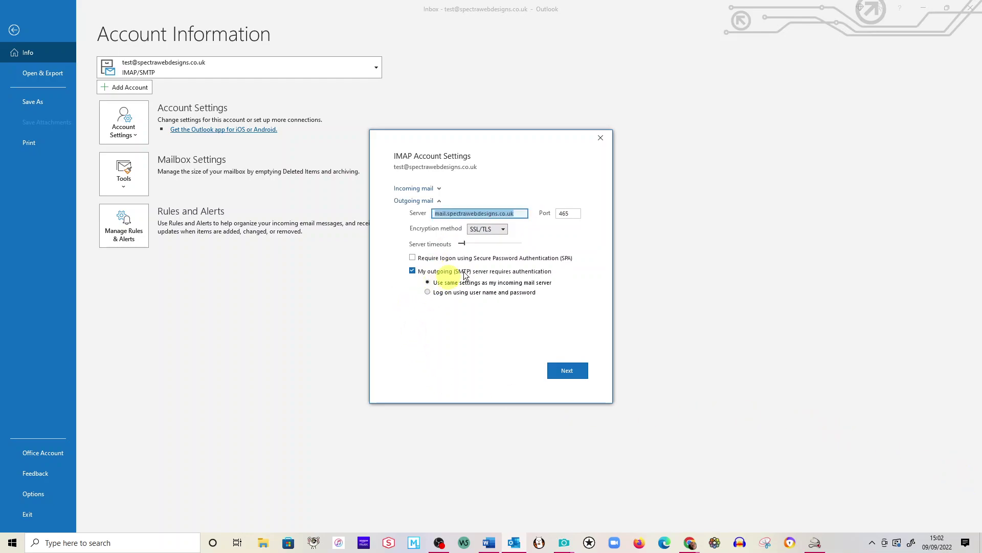
key(BackSpace)
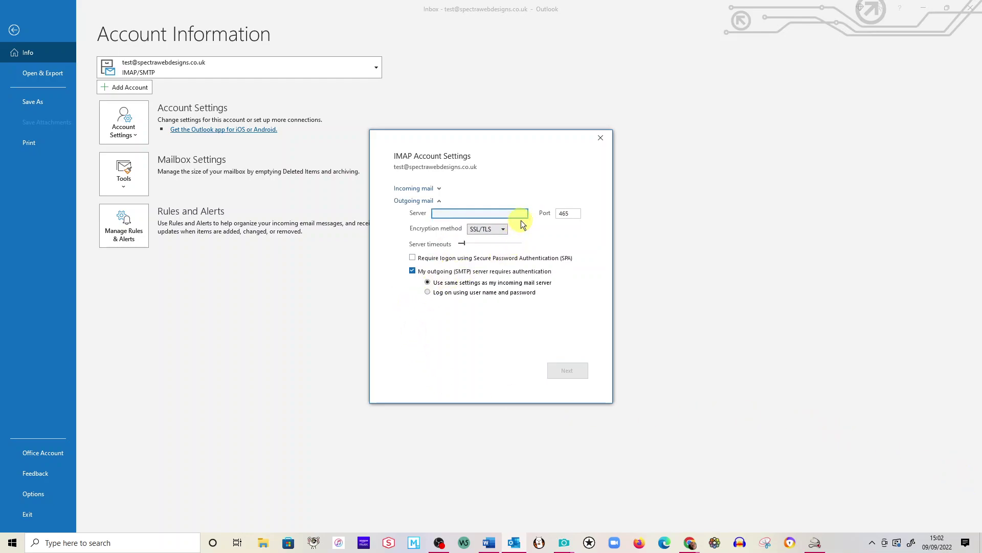
text(cloud316.thundercloud.uk)
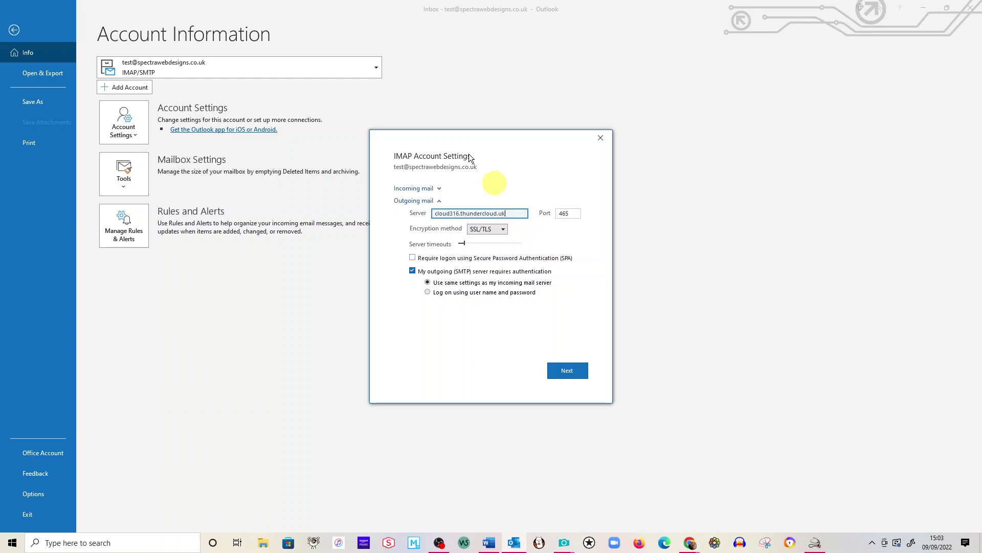
Double-check the incoming server, apply the settings with Next, and close the confirmation.
click(431, 188)
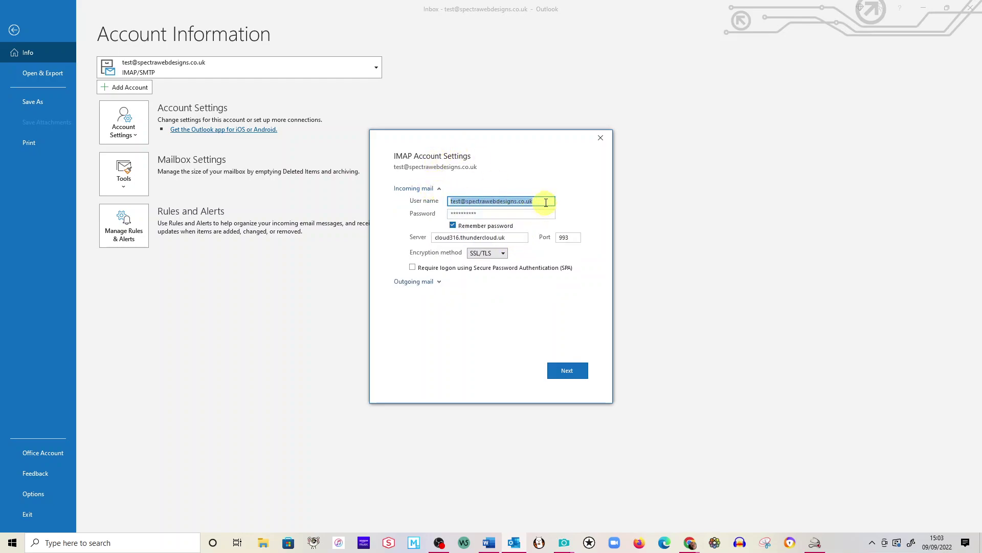
click(522, 237)
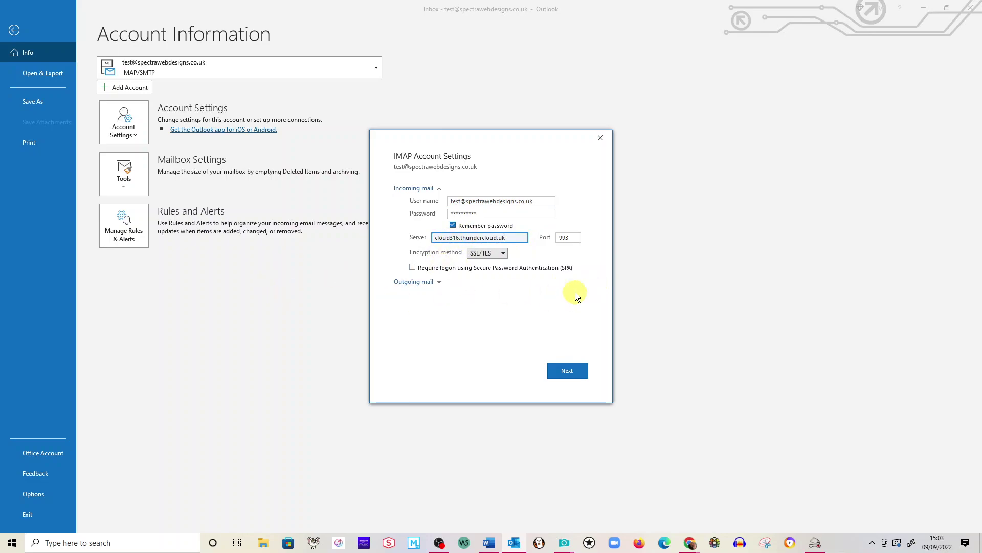
click(576, 373)
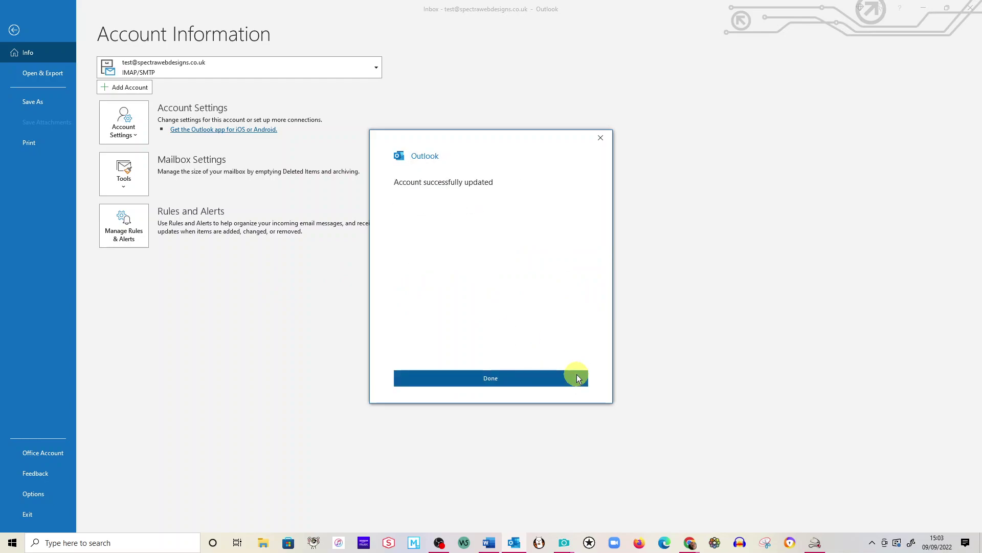
click(524, 382)
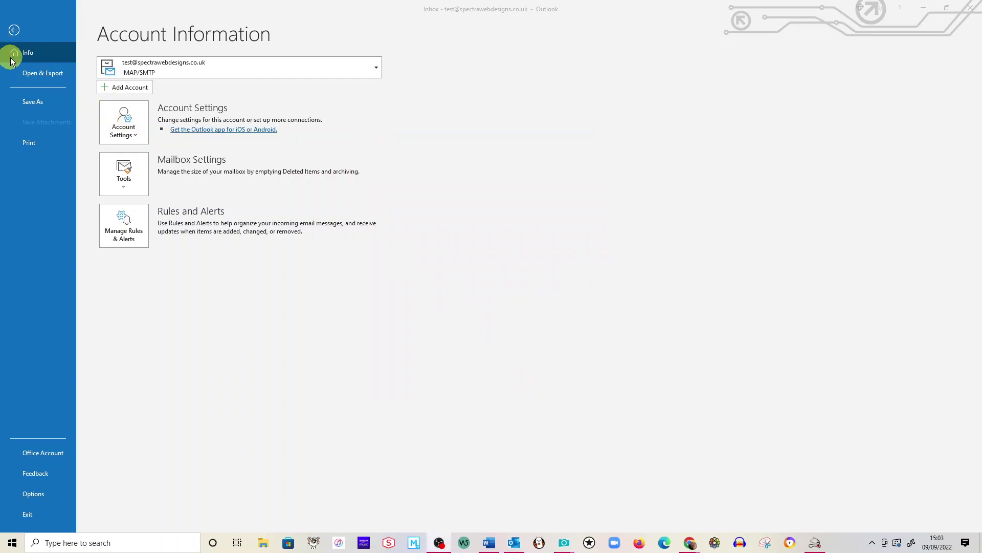
Exit the File backstage to the test account's Inbox, showing the 15:01 test message.
click(16, 32)
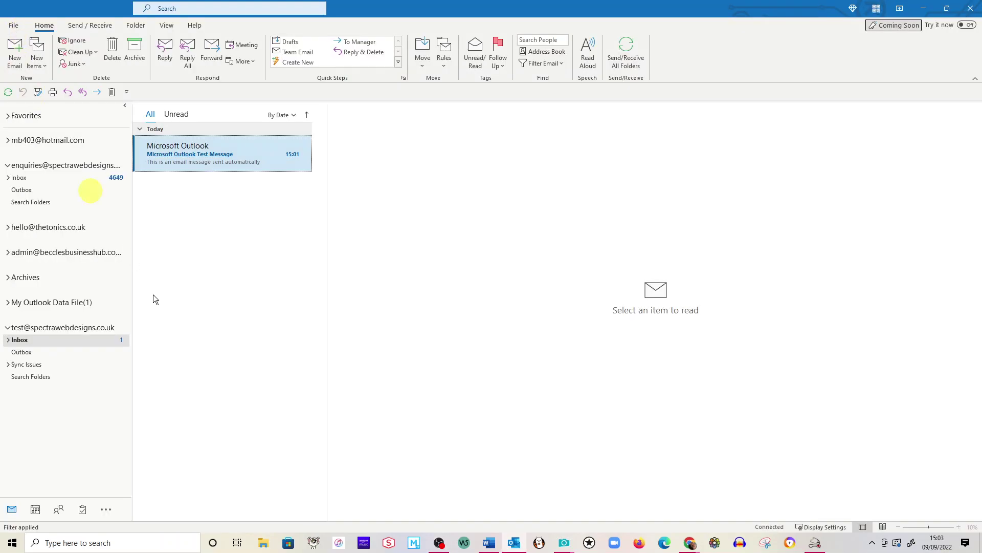